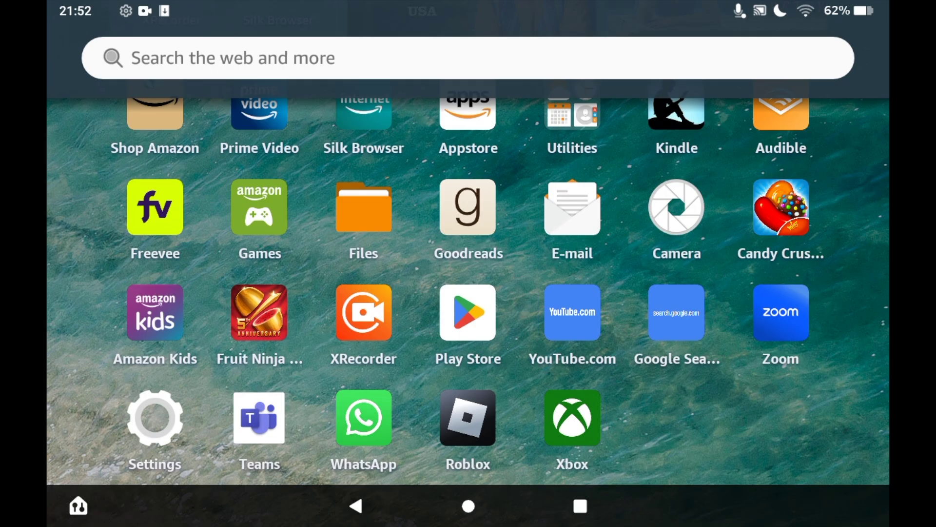
Open Settings and go to the Security & Privacy page.
left_click(155, 416)
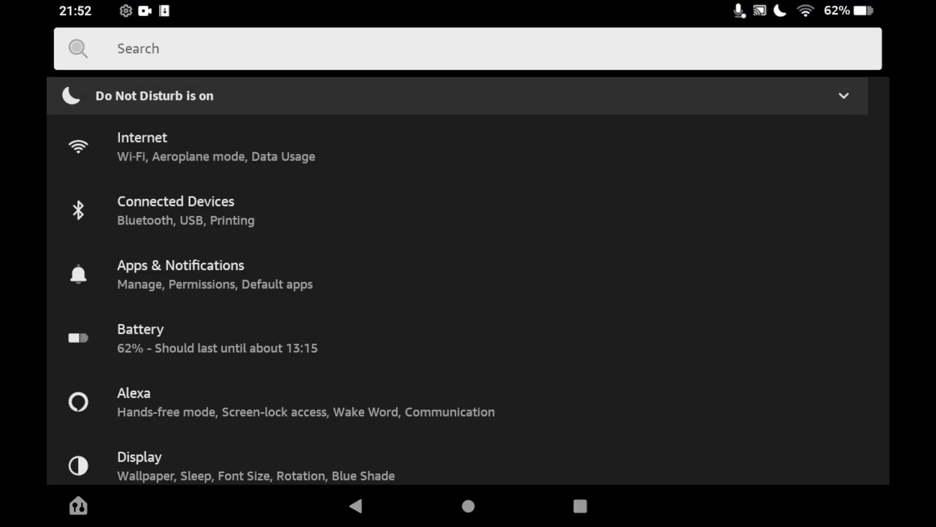
scroll(468, 278, "down", 5)
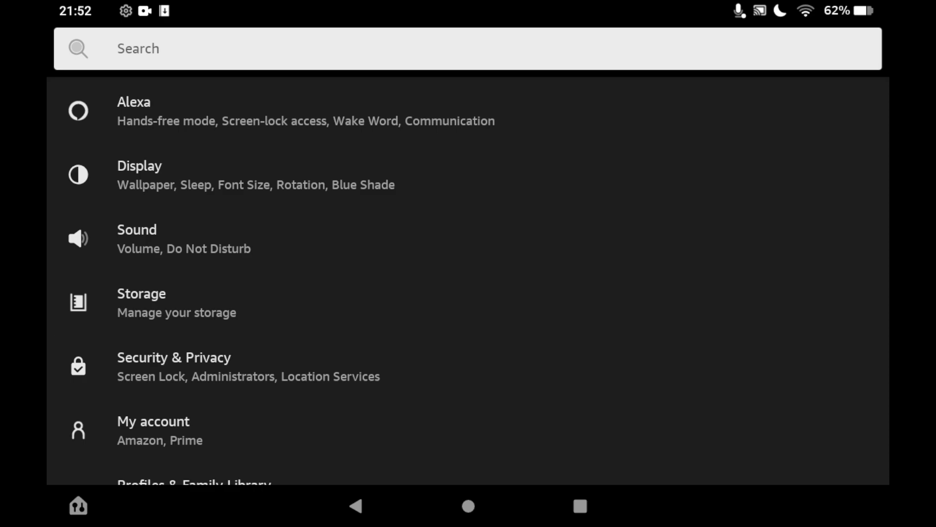
left_click(174, 366)
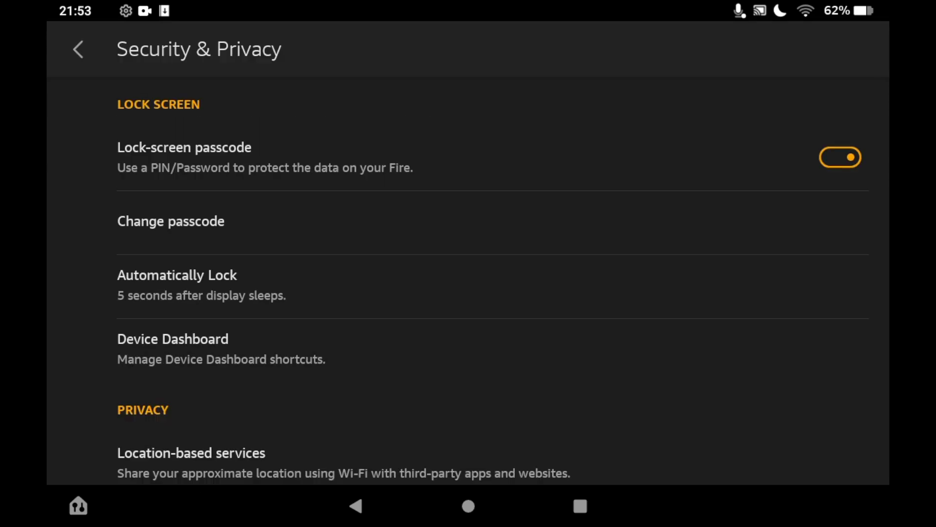
Turn off the lock-screen passcode and confirm with the current password.
left_click(840, 157)
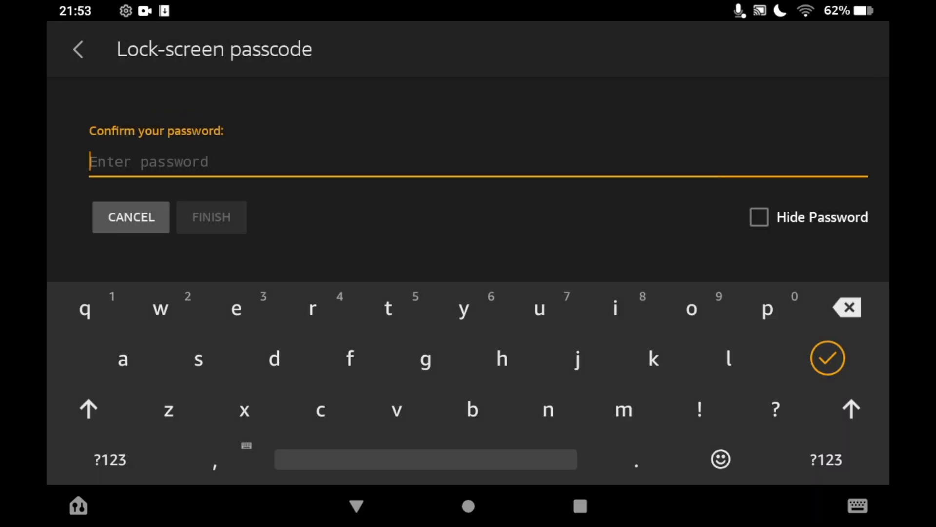
type("passw")
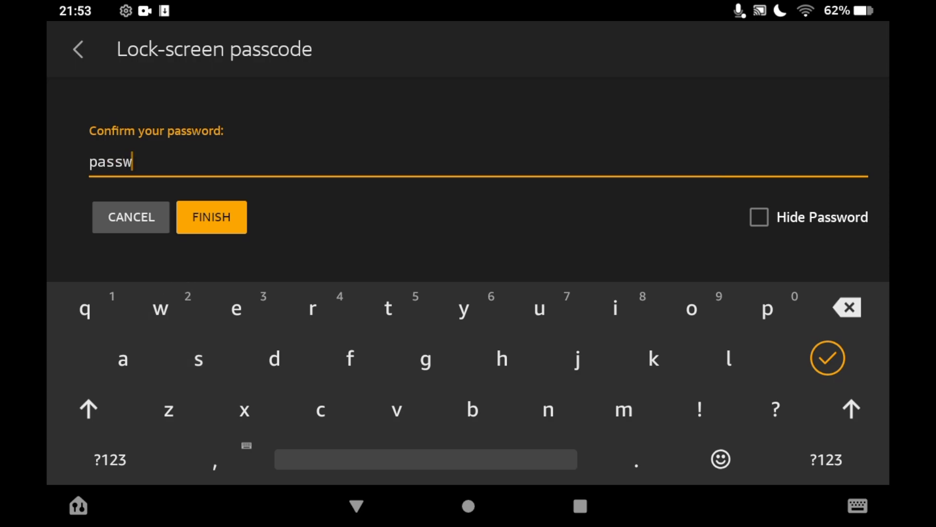
type("ord")
key("Return")
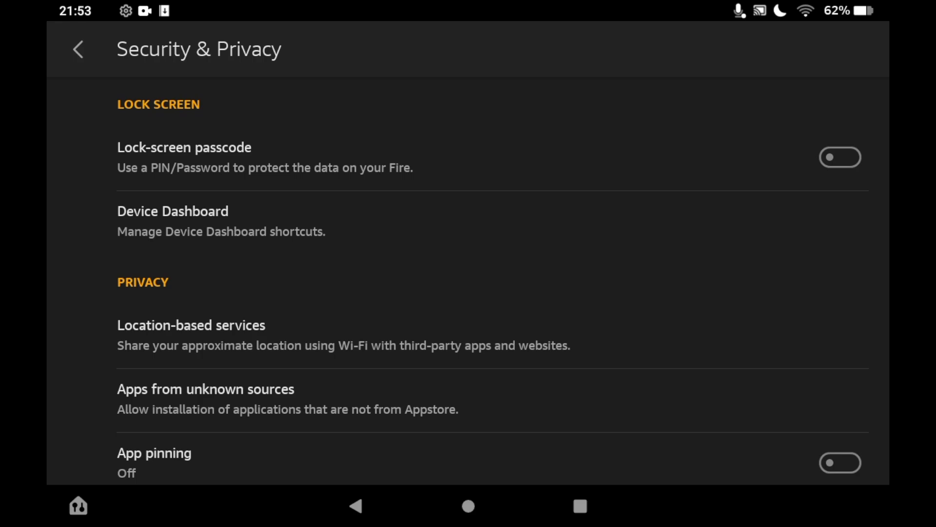
Re-enable the lock-screen passcode with a new four-digit PIN, entered twice.
left_click(840, 157)
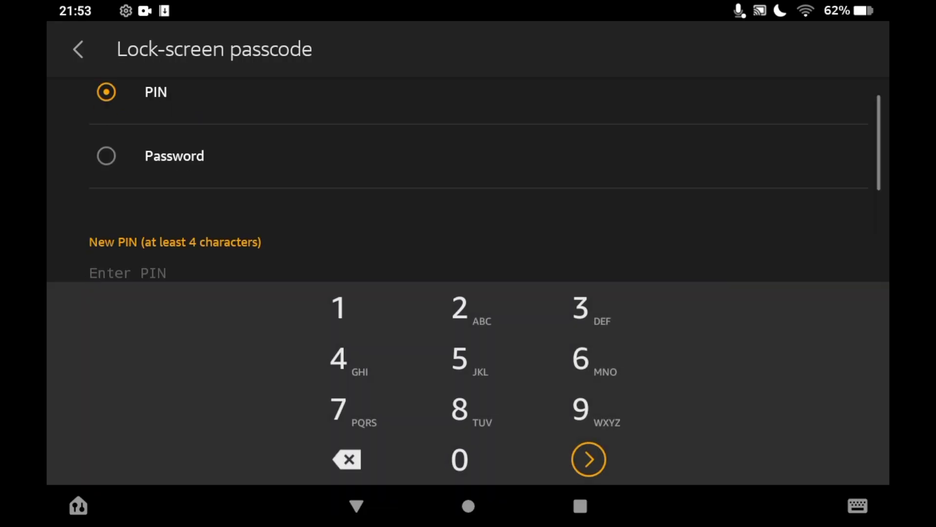
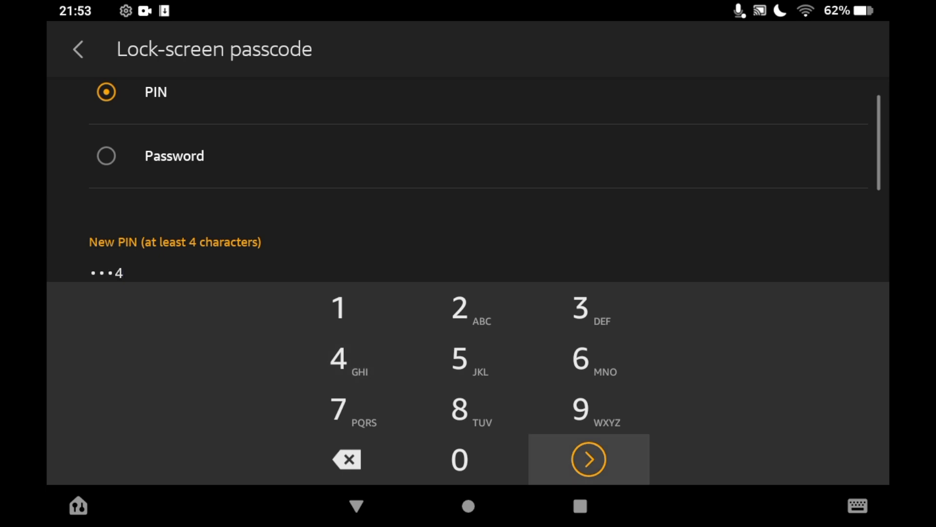
key("Return")
key("Return")
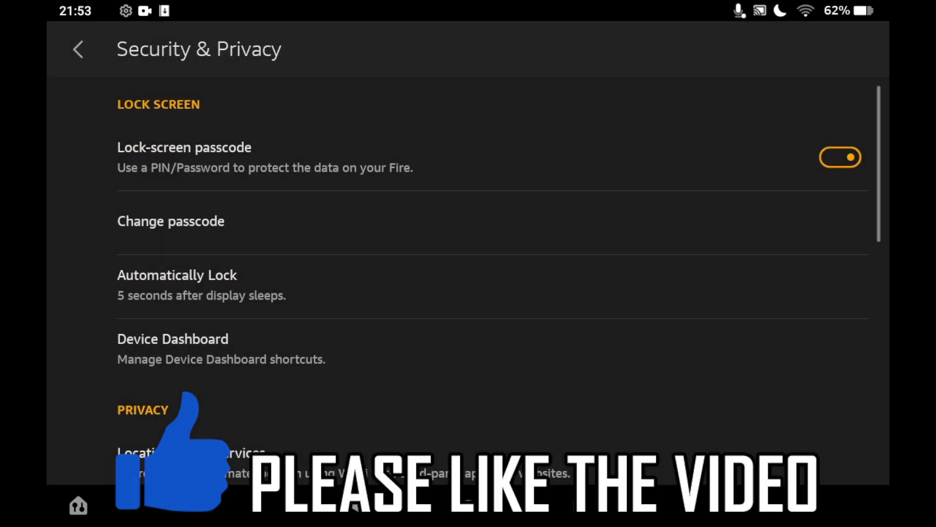
Turn the lock-screen passcode off again, confirming with the current PIN.
left_click(185, 156)
left_click(212, 217)
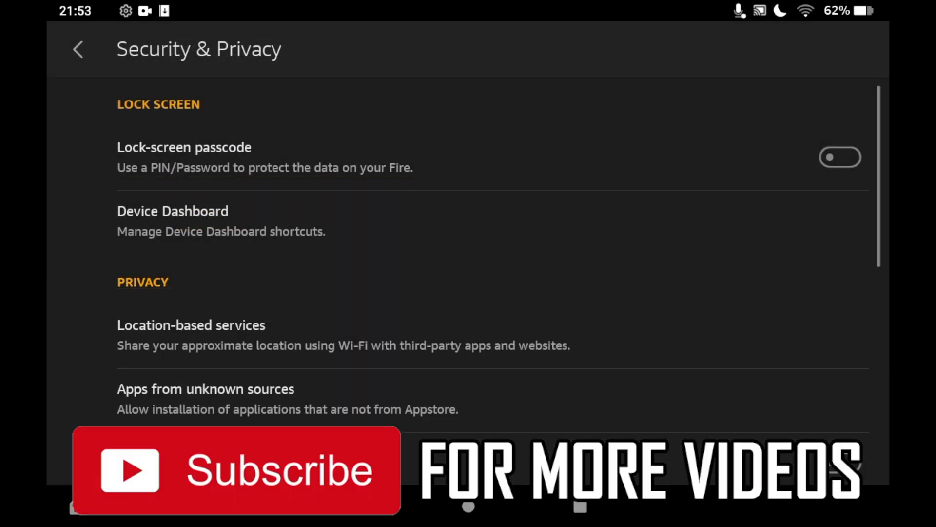